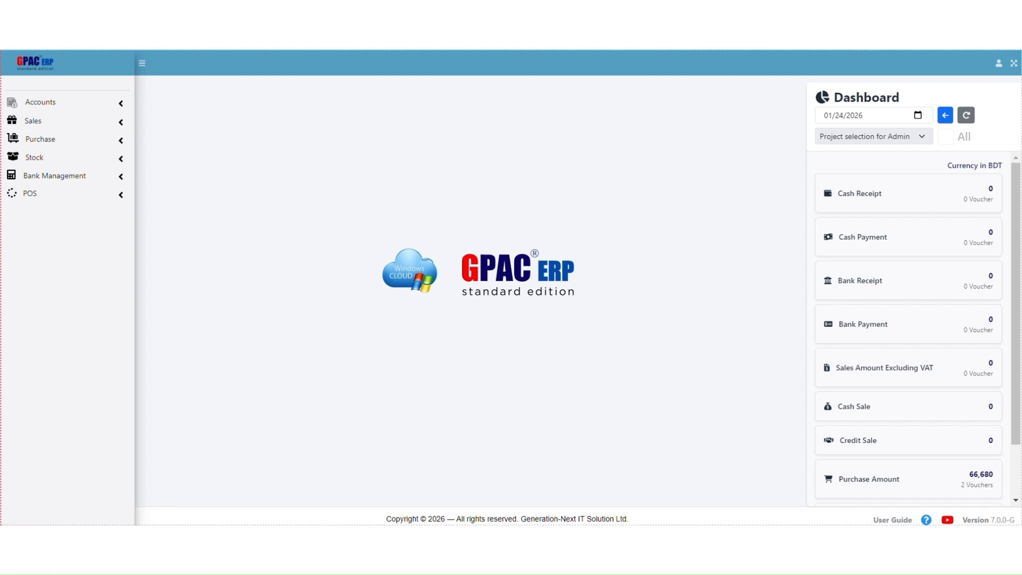
# Start a bulk purchase invoice and choose Chittagong Textile Ltd as the supplier
pyautogui.click(97, 140)
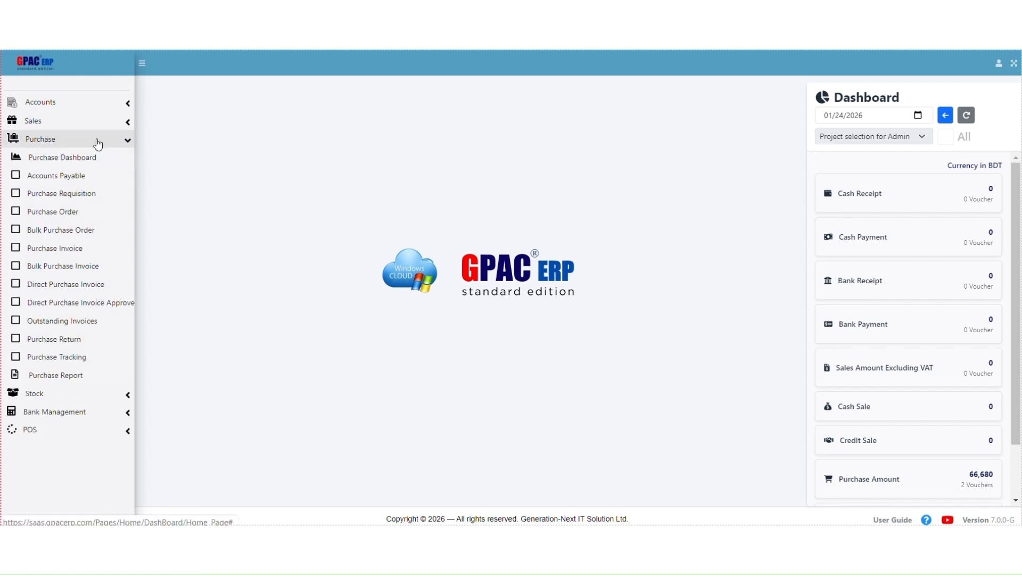
pyautogui.click(78, 268)
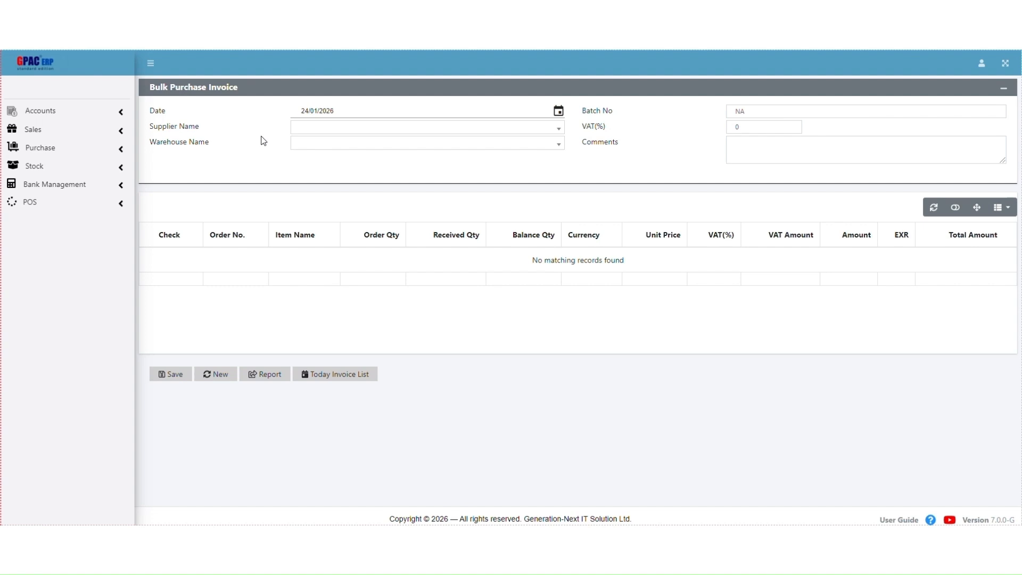
pyautogui.click(300, 136)
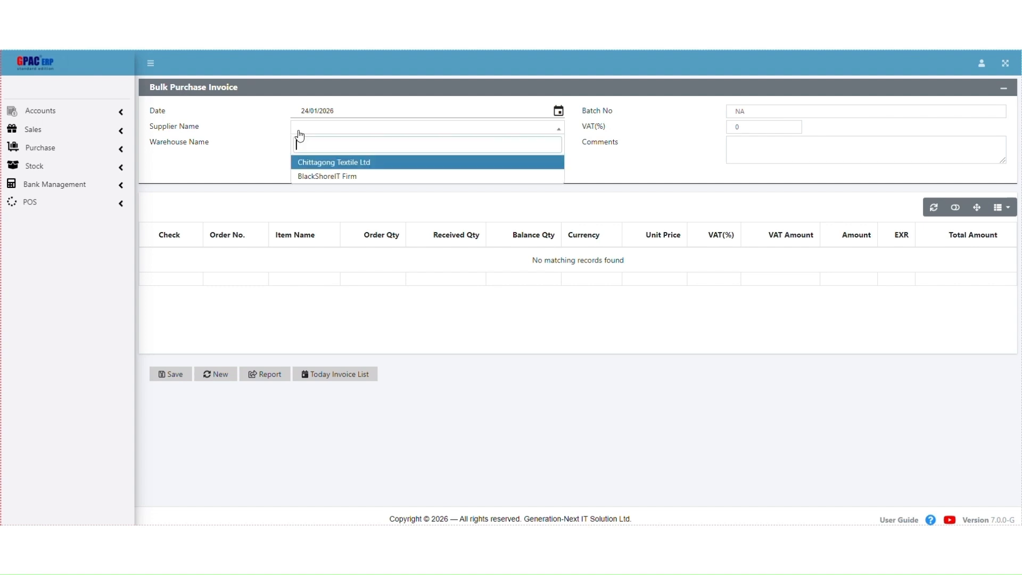
pyautogui.click(324, 166)
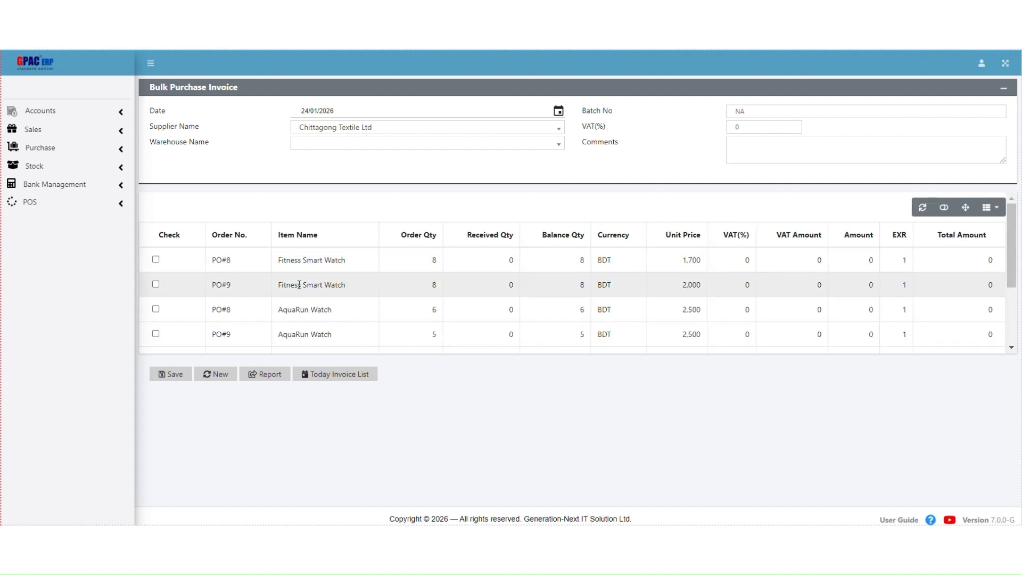
# Review the supplier's pending order lines and set the receiving warehouse to GPAC
pyautogui.scroll(-2, 299, 285)
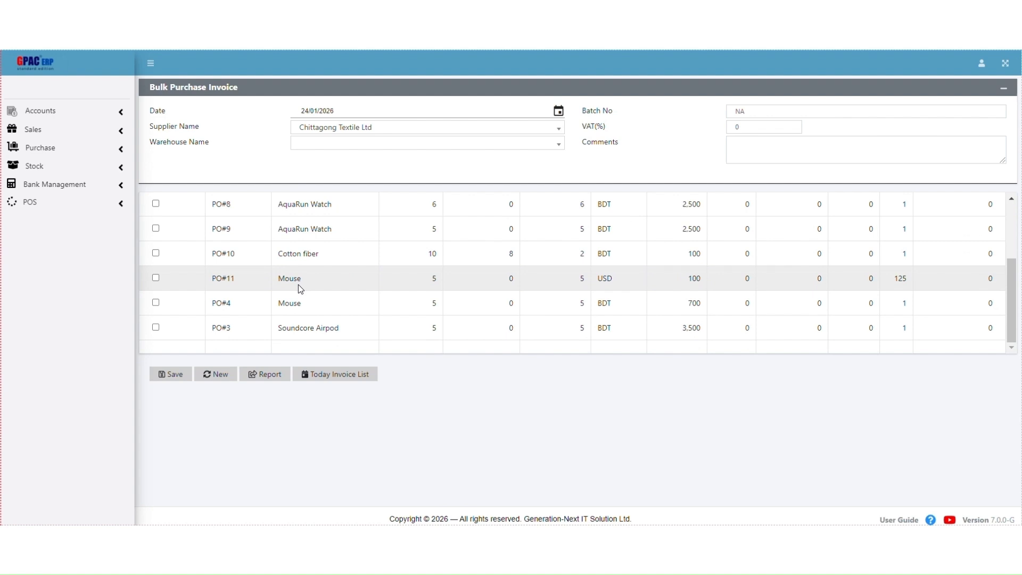
pyautogui.scroll(2, 299, 284)
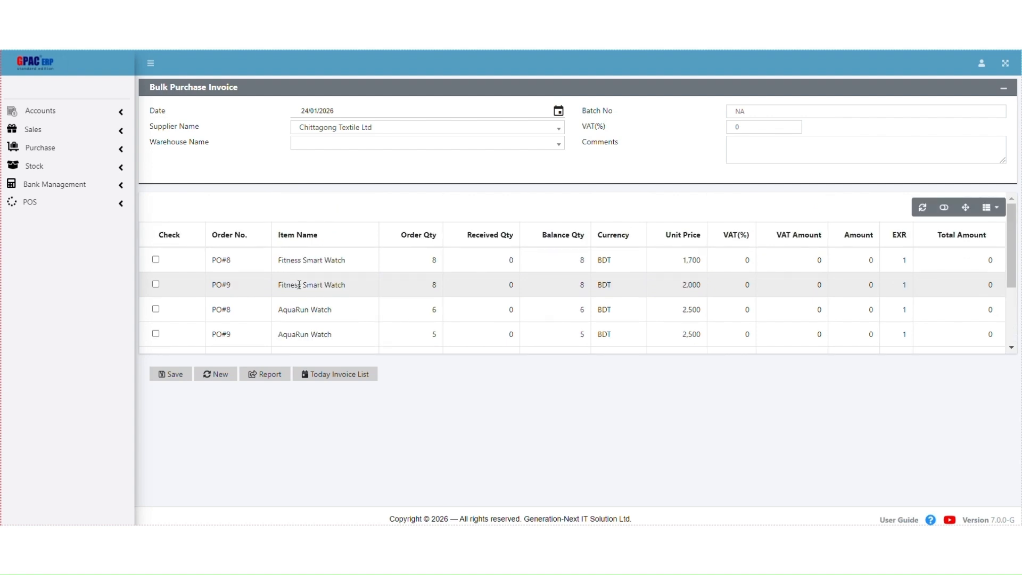
pyautogui.click(326, 144)
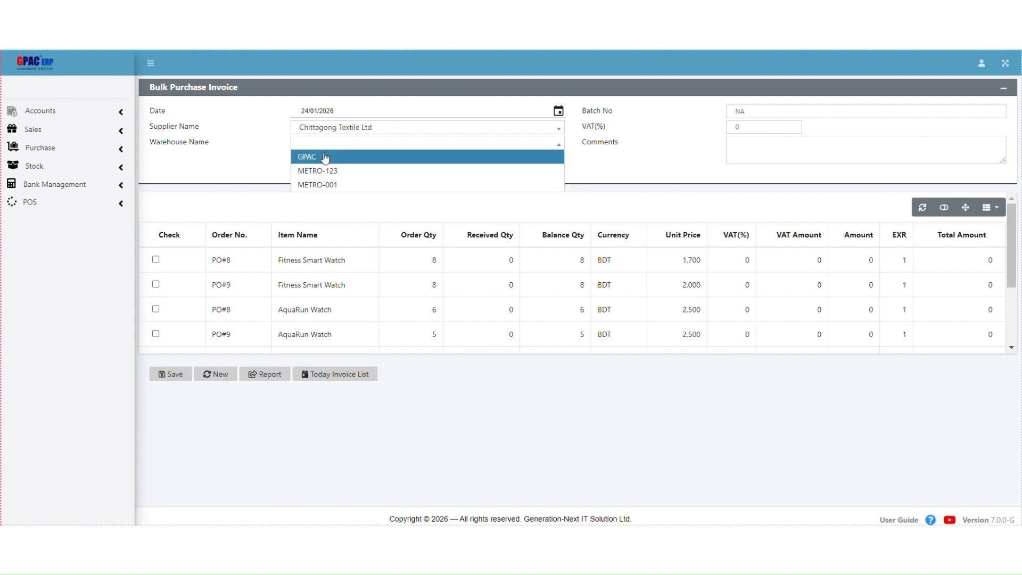
pyautogui.click(325, 157)
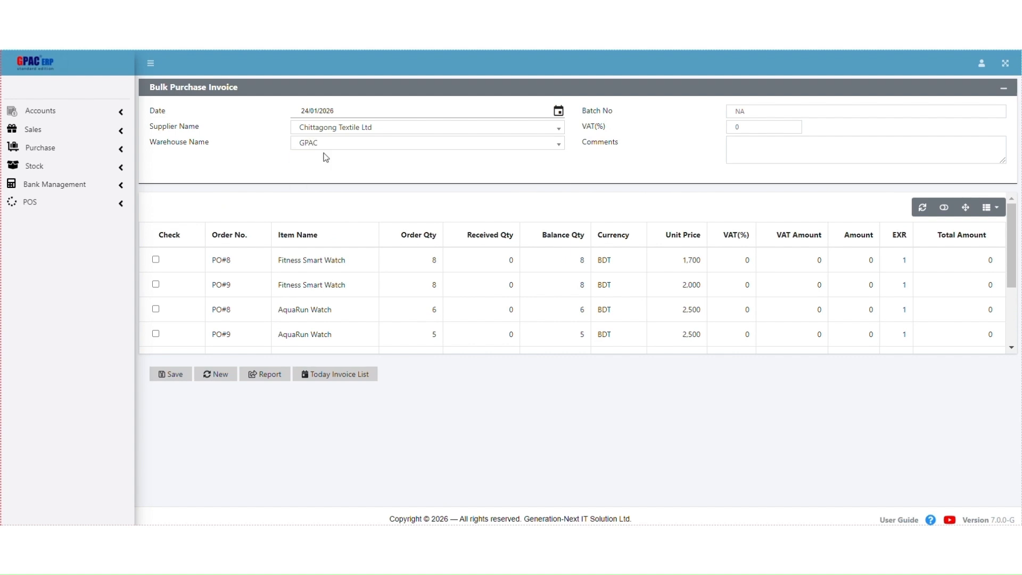
pyautogui.click(794, 111)
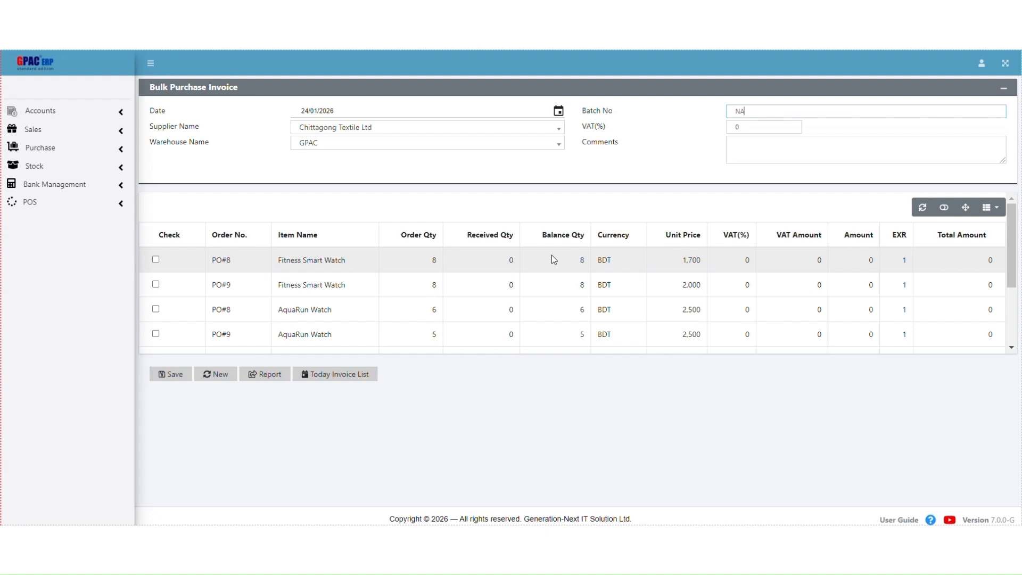
# Include the Fitness Smart Watch line priced at 1,700 BDT and the Mouse line priced in USD in the invoice
pyautogui.click(156, 260)
pyautogui.scroll(-3, 156, 261)
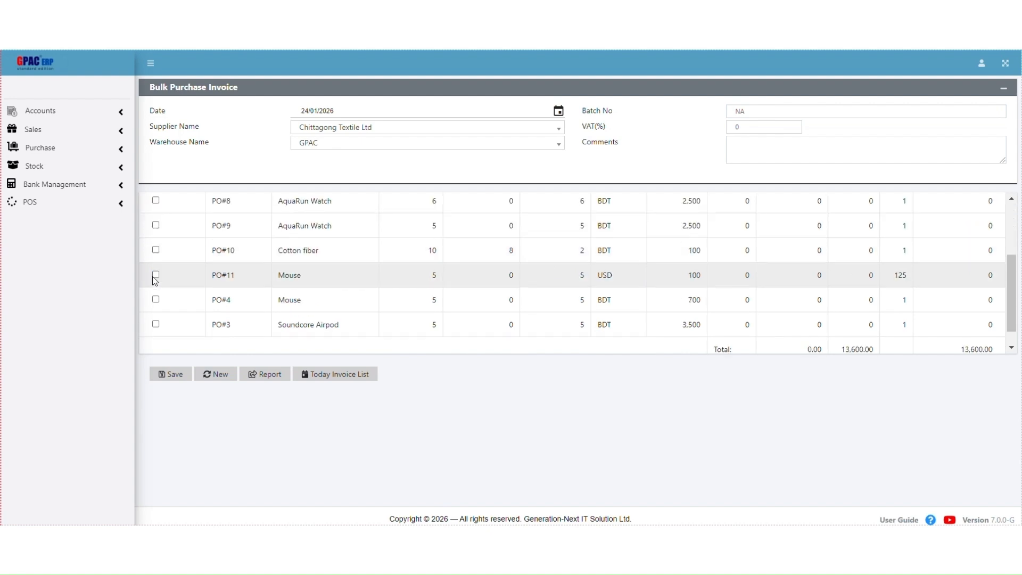
pyautogui.scroll(-1, 158, 281)
pyautogui.scroll(1, 158, 281)
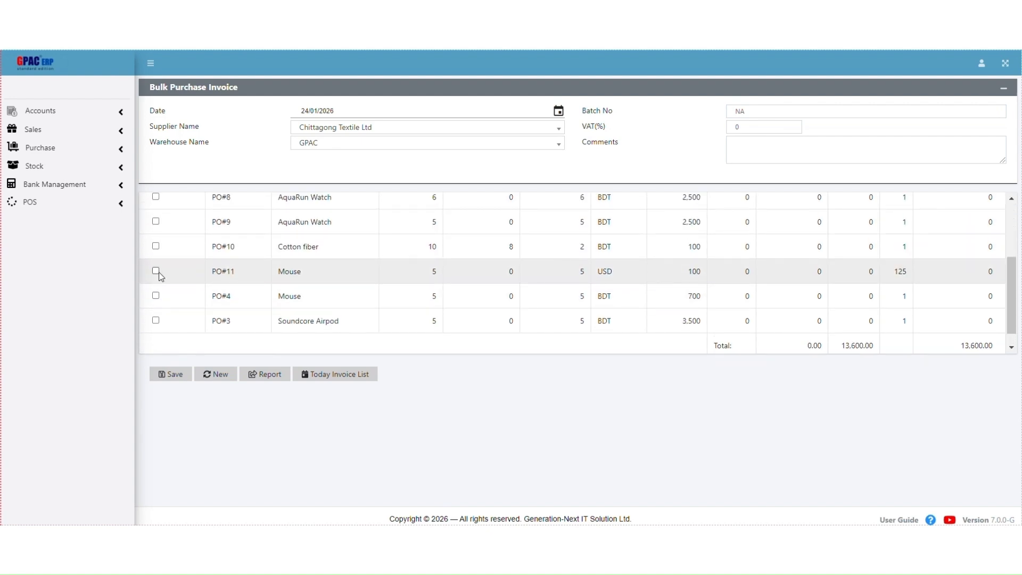
pyautogui.click(155, 271)
pyautogui.scroll(2, 856, 269)
pyautogui.scroll(-1, 858, 269)
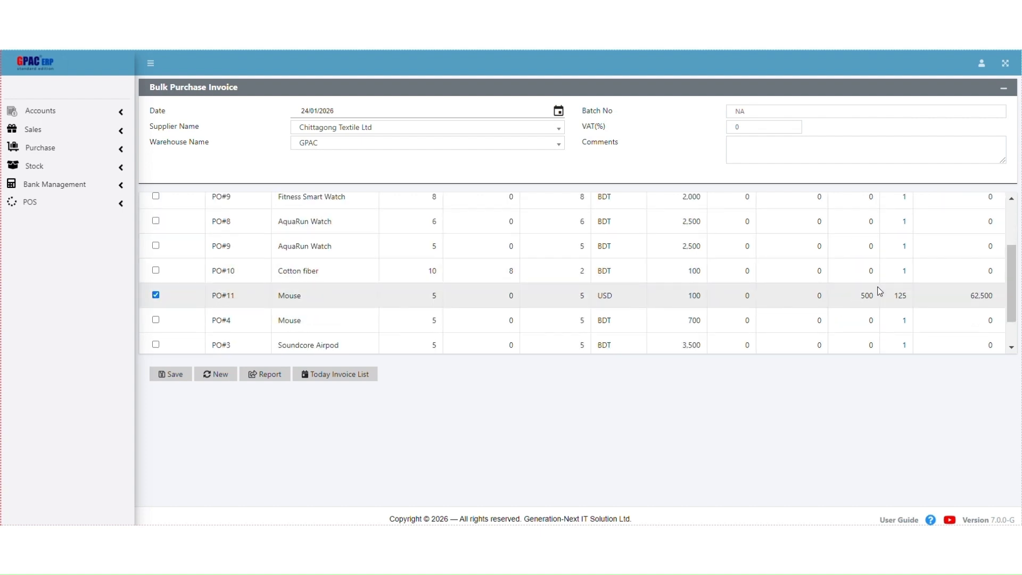
pyautogui.scroll(2, 946, 290)
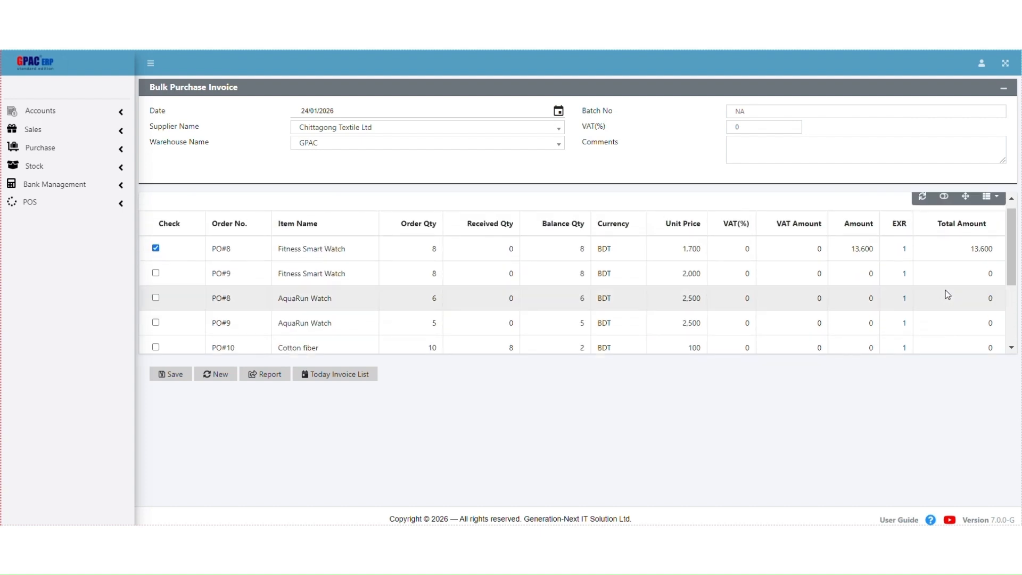
pyautogui.scroll(1, 947, 294)
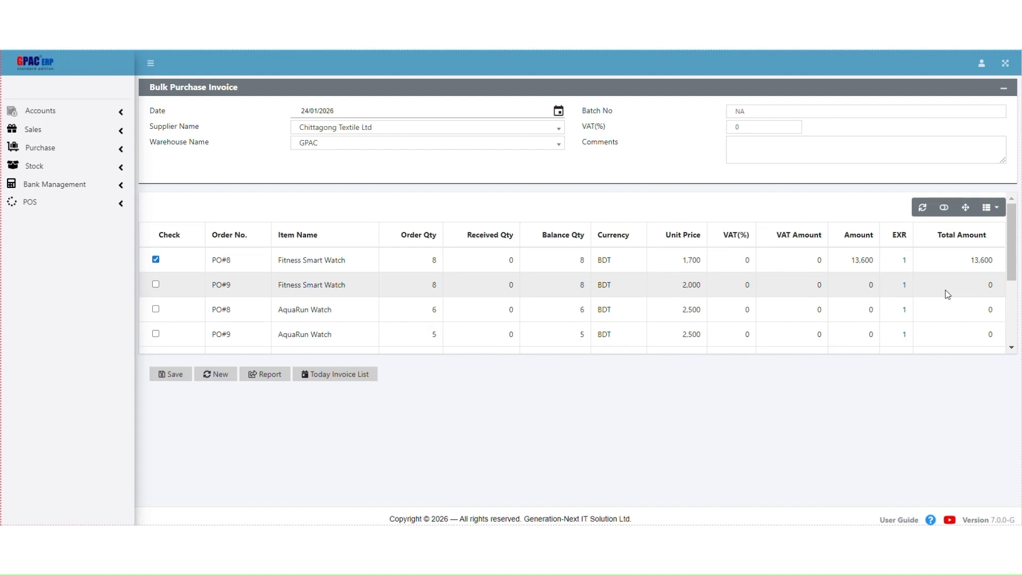
# Set the VAT to 5% and include the Fitness Smart Watch line priced at 2,000 BDT
pyautogui.click(747, 130)
pyautogui.press('BackSpace')
pyautogui.write('5')
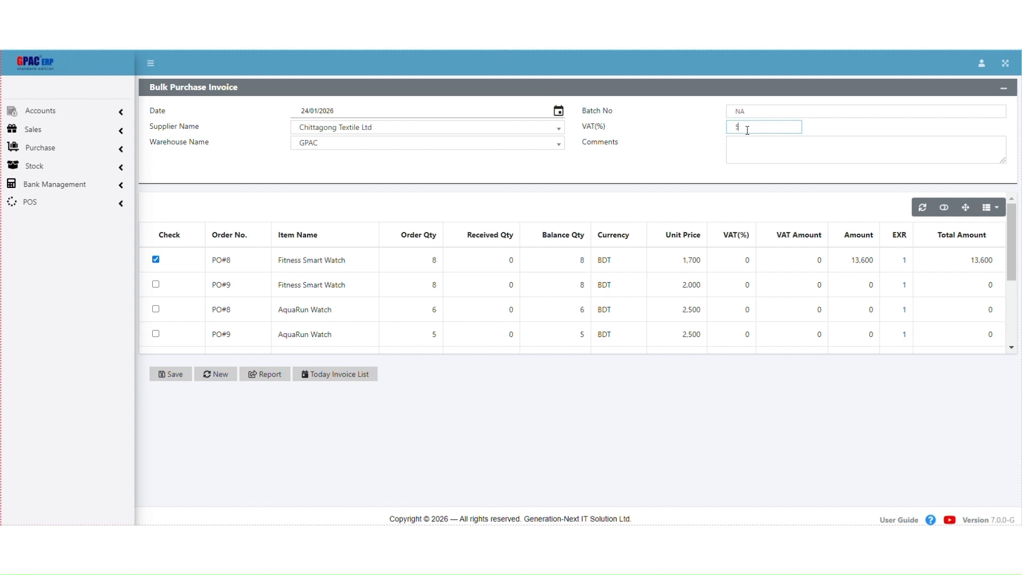
pyautogui.click(156, 285)
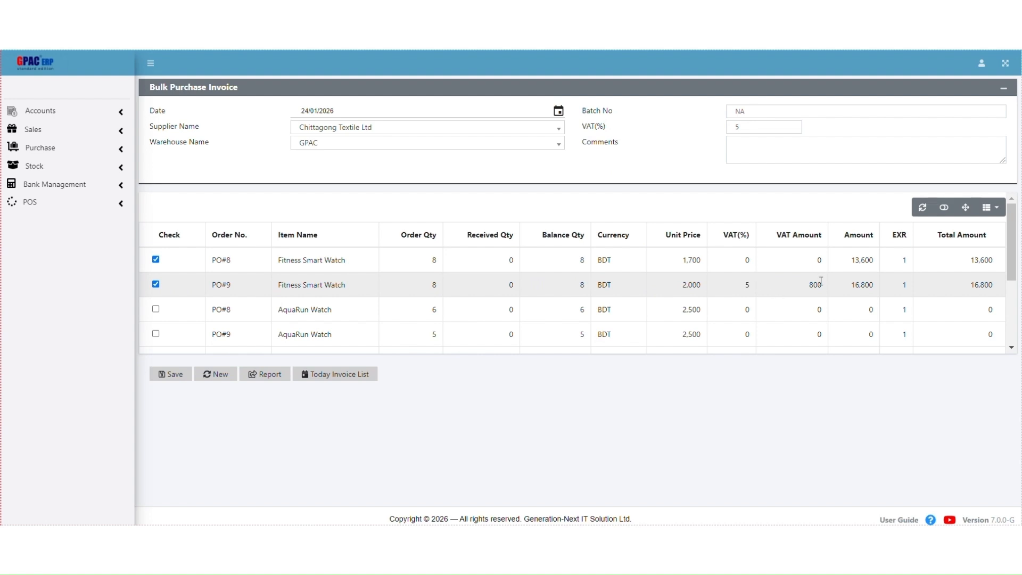
# Check the invoice totals, then save the bulk purchase invoice and confirm the save
pyautogui.scroll(-3, 820, 281)
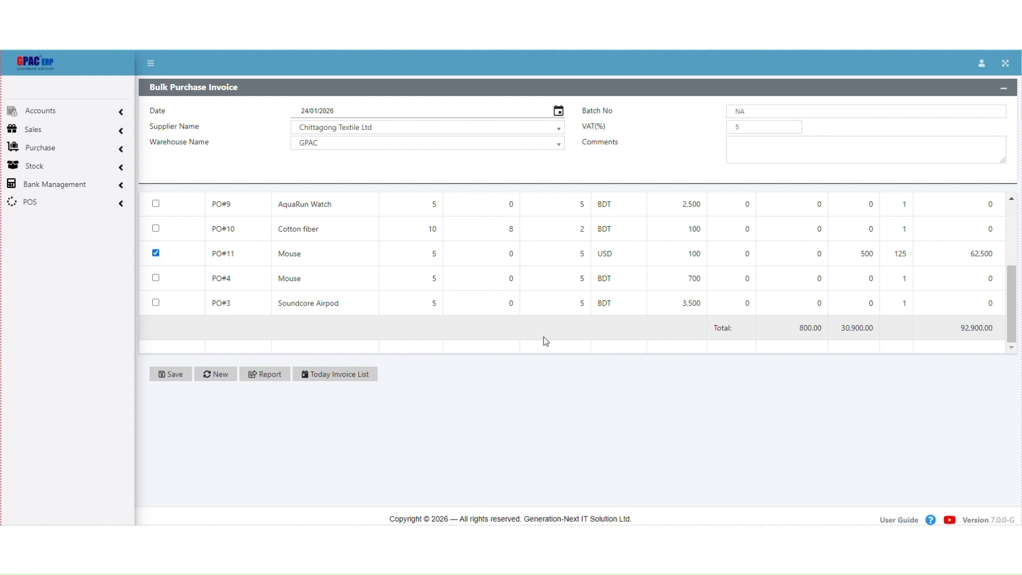
pyautogui.click(172, 379)
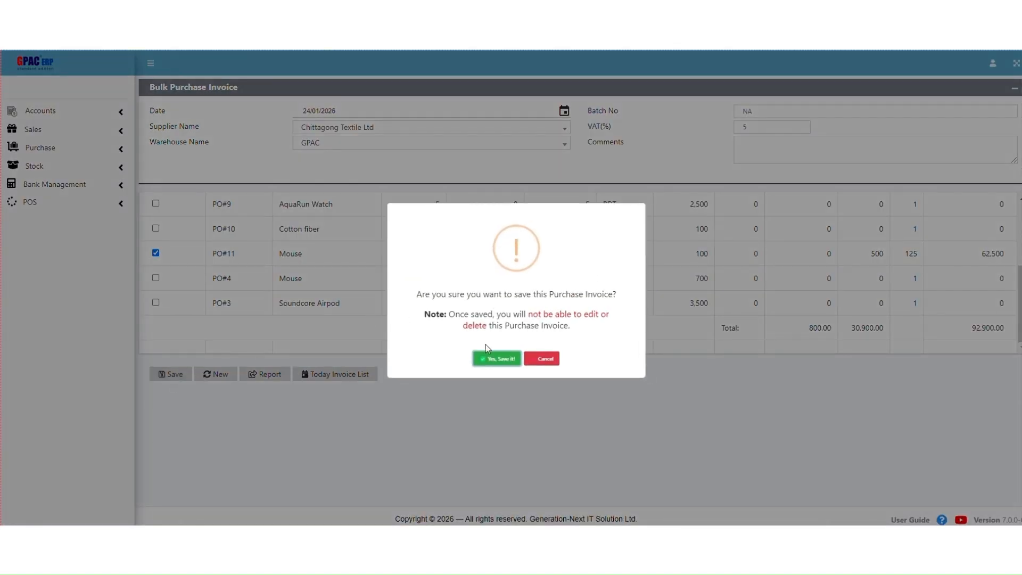
pyautogui.click(490, 359)
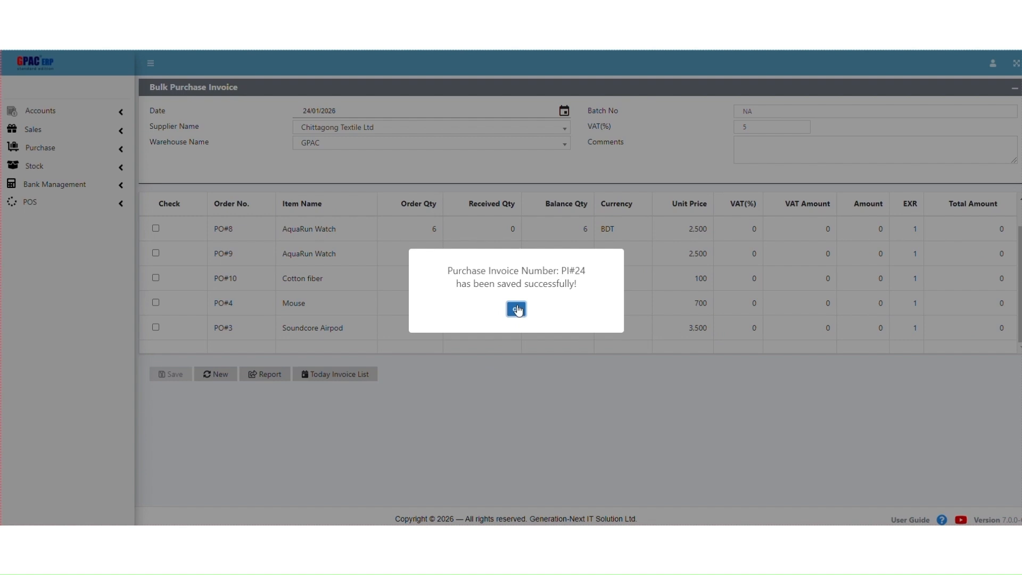
pyautogui.click(516, 309)
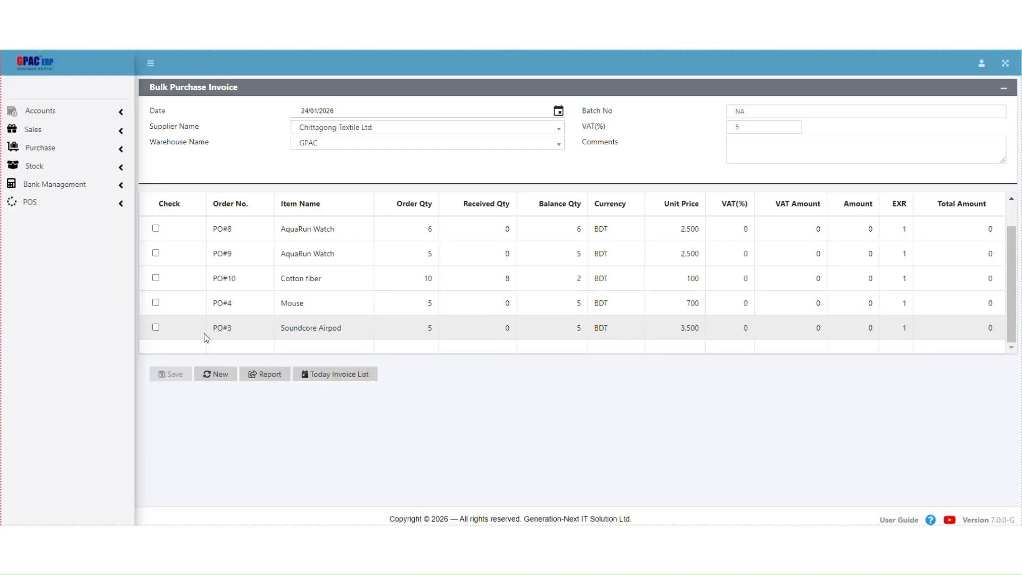
# View the printable invoice report for the newly saved purchase invoice, then close it
pyautogui.click(271, 375)
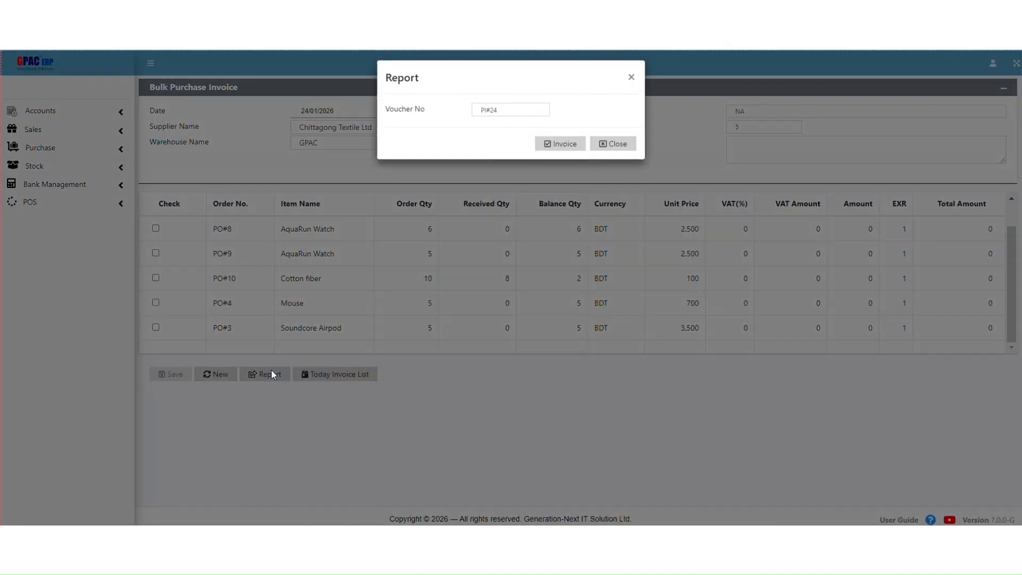
pyautogui.click(566, 151)
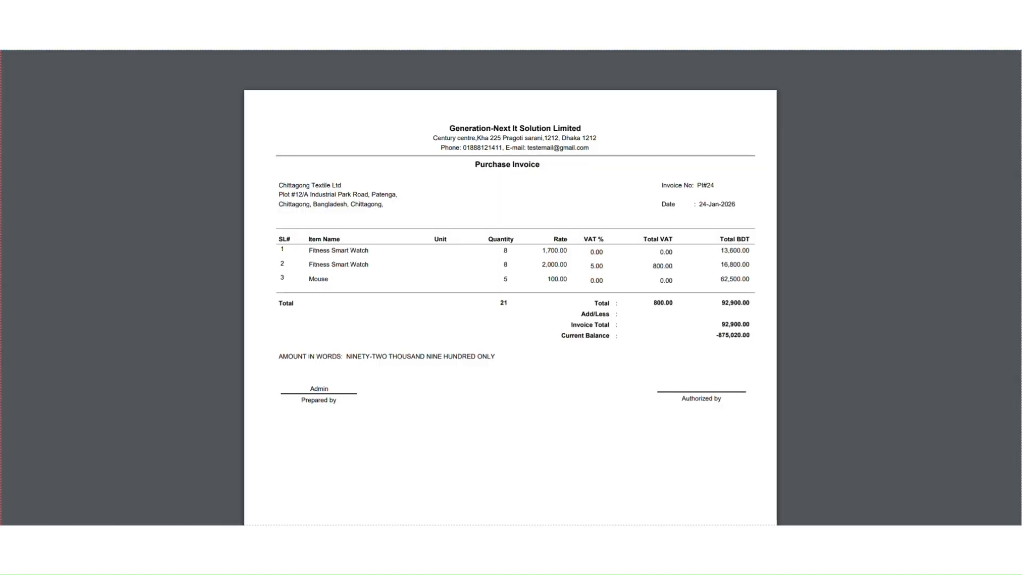
pyautogui.hotkey('ctrl', 'w')
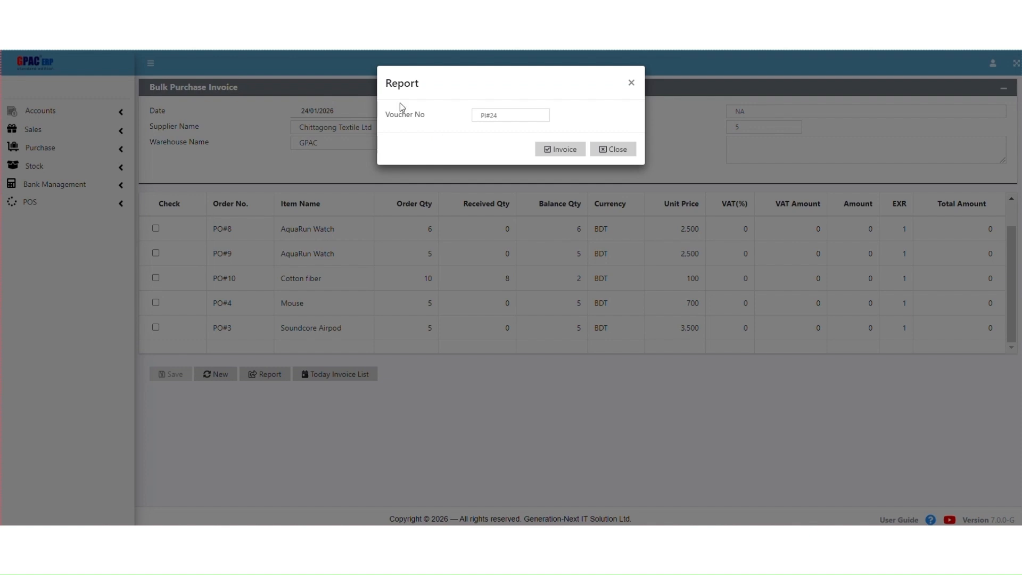
pyautogui.click(631, 84)
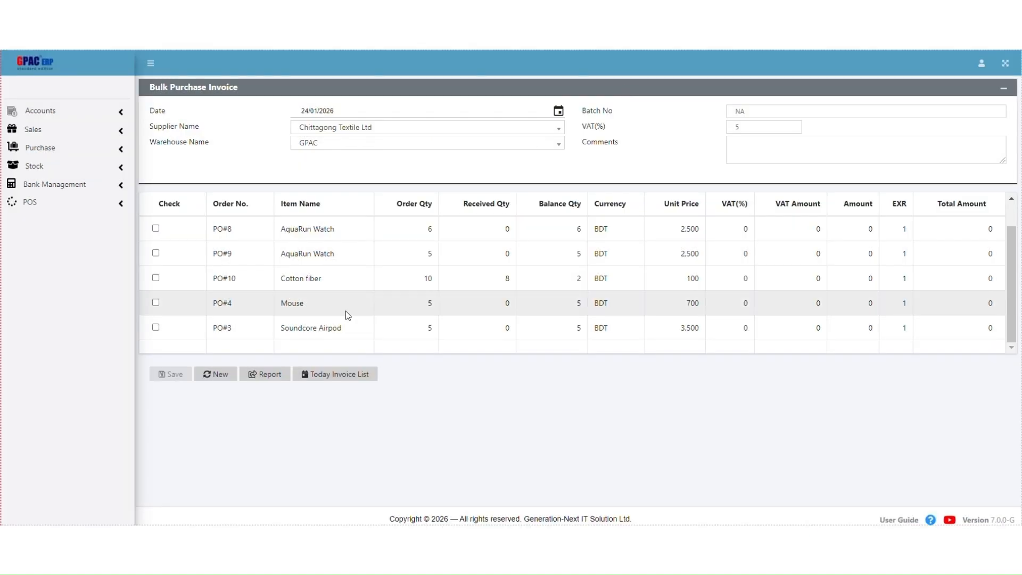
# Open the newly saved Chittagong Textile Ltd invoice from today's invoice list and bring up its export view
pyautogui.click(357, 378)
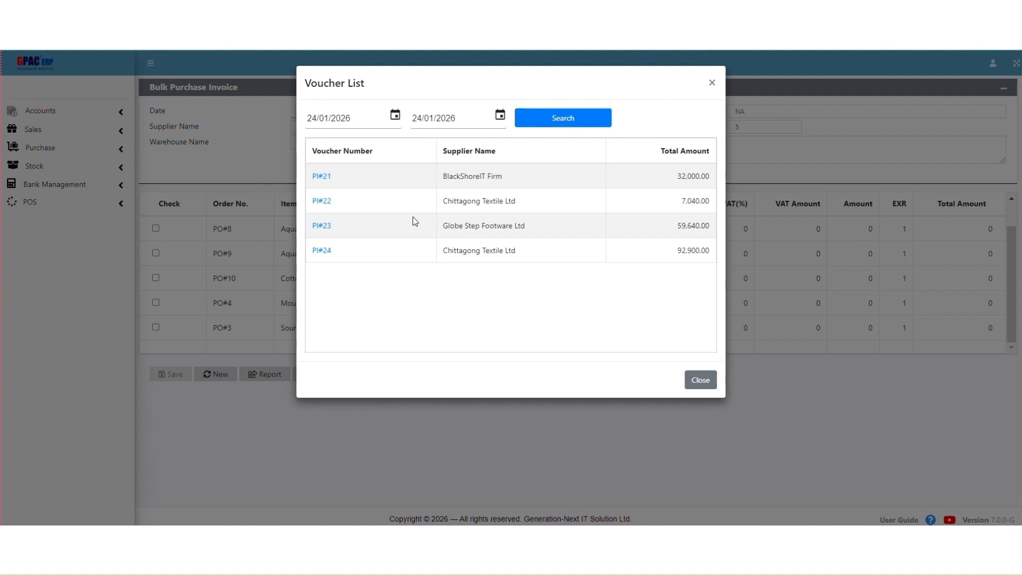
pyautogui.click(322, 252)
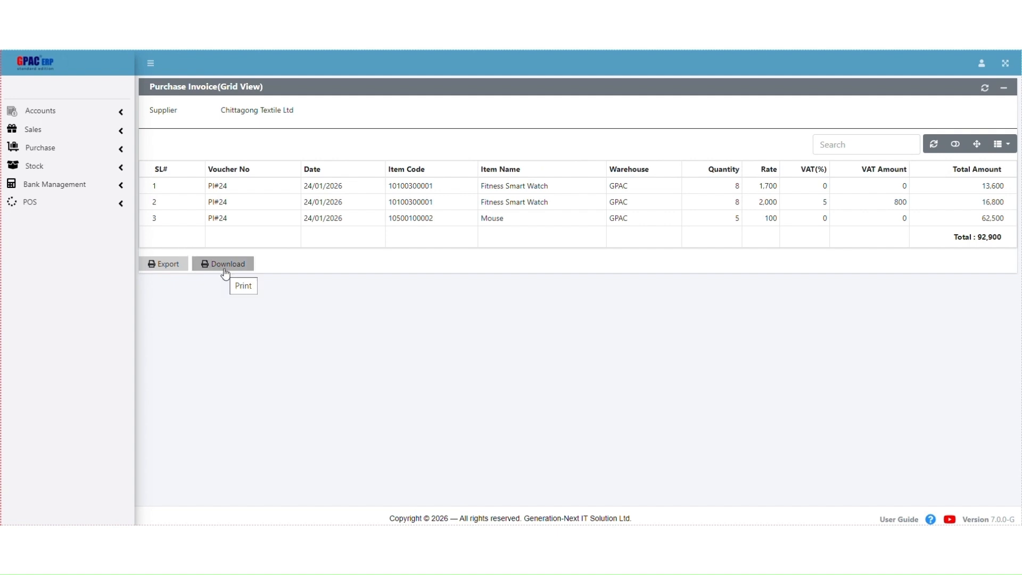
pyautogui.click(172, 269)
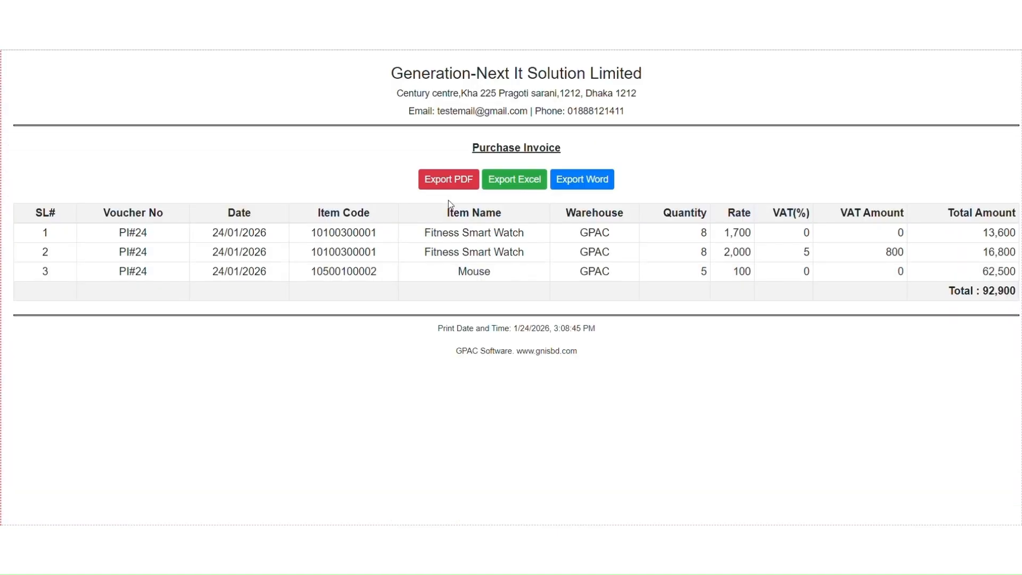